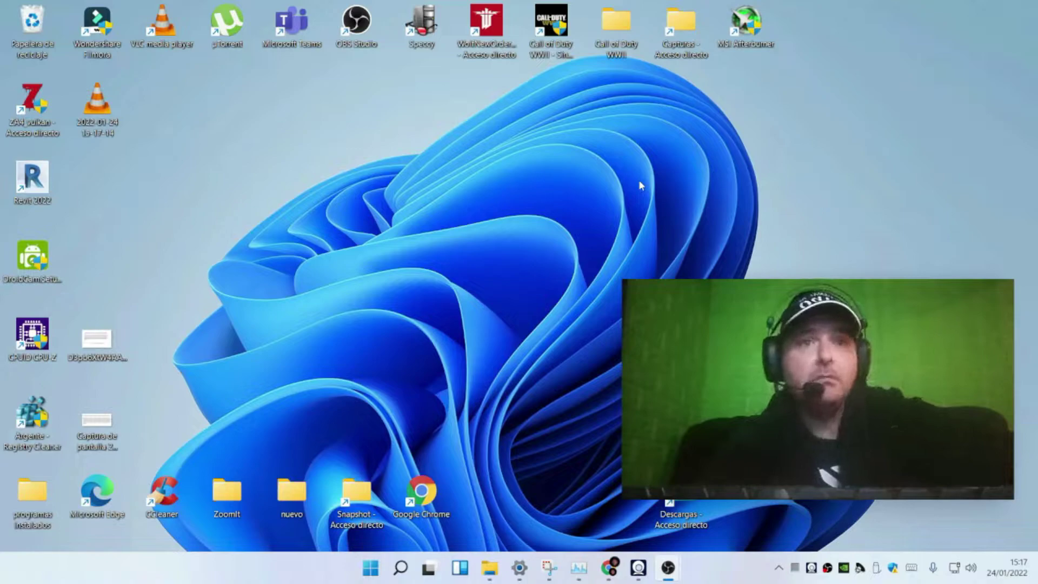
Show the saved capture of the Google Drive download error in Herramienta Recortes, narrow its window, and minimize it
click(547, 569)
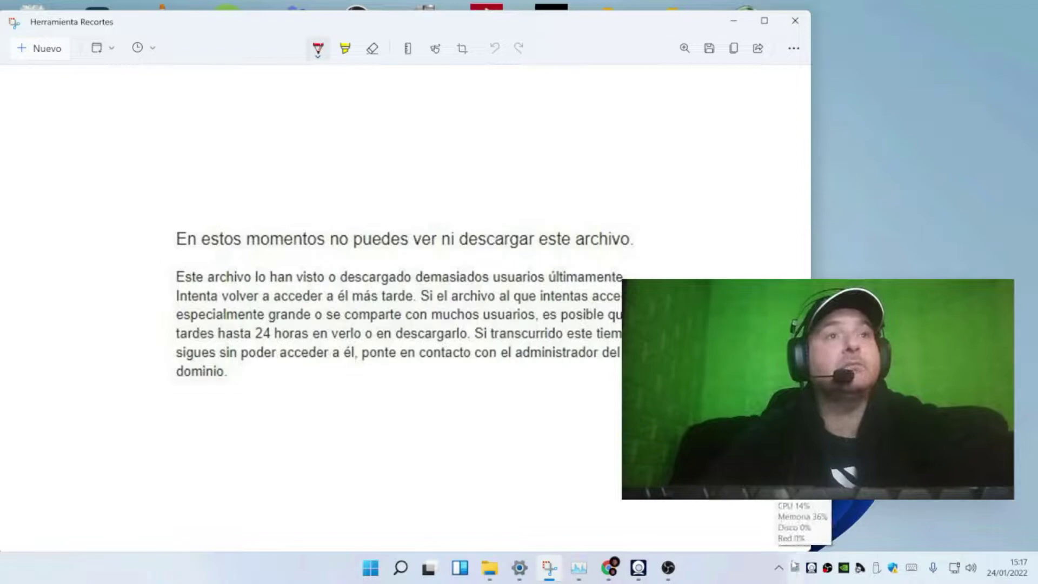
drag(811, 547, 670, 547)
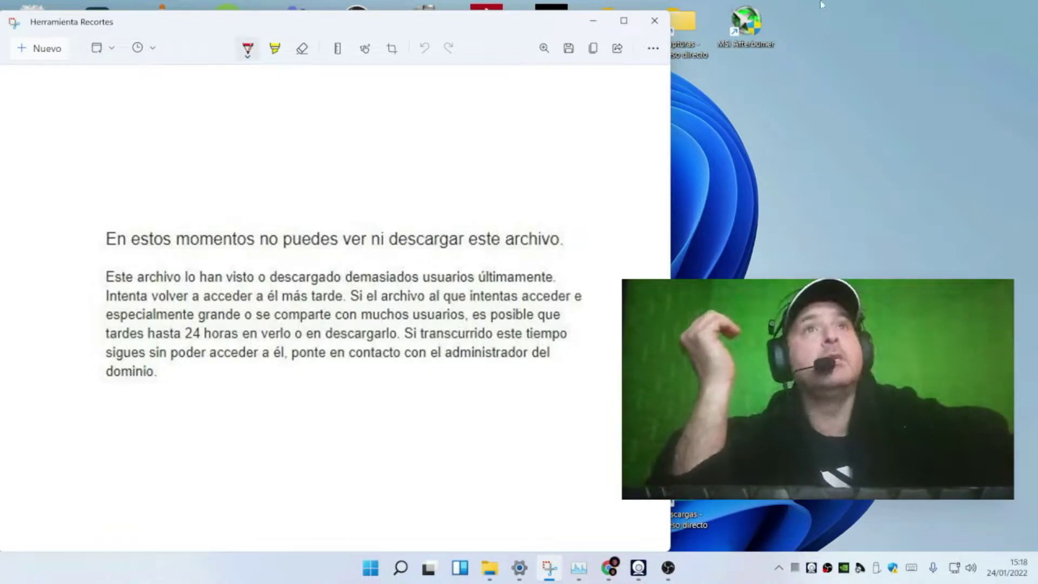
click(595, 20)
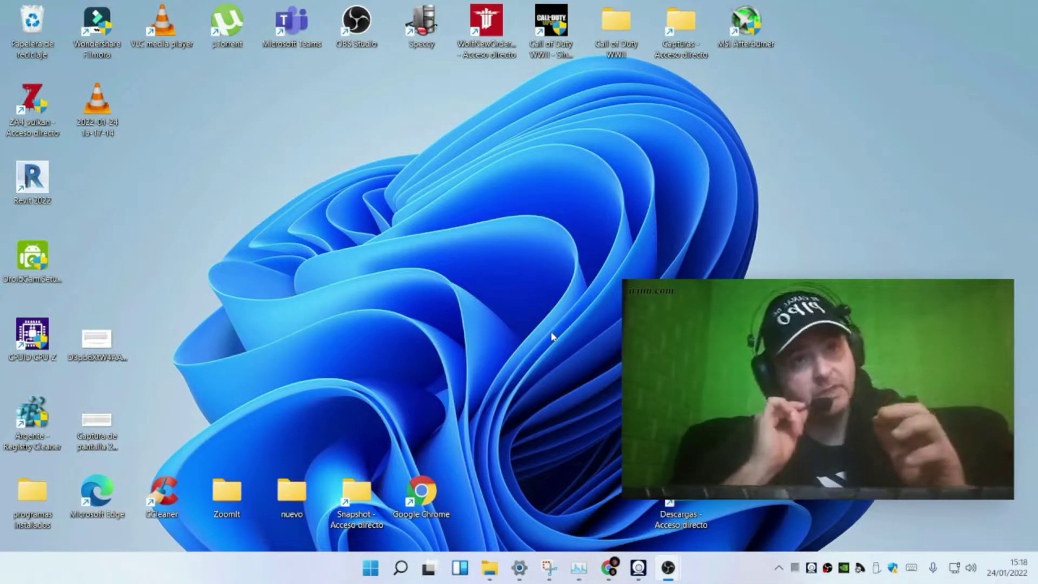
Switch to the Chrome window with windows 11 todas las versiones español.ISO and try to download the file directly
mouse_move(609, 566)
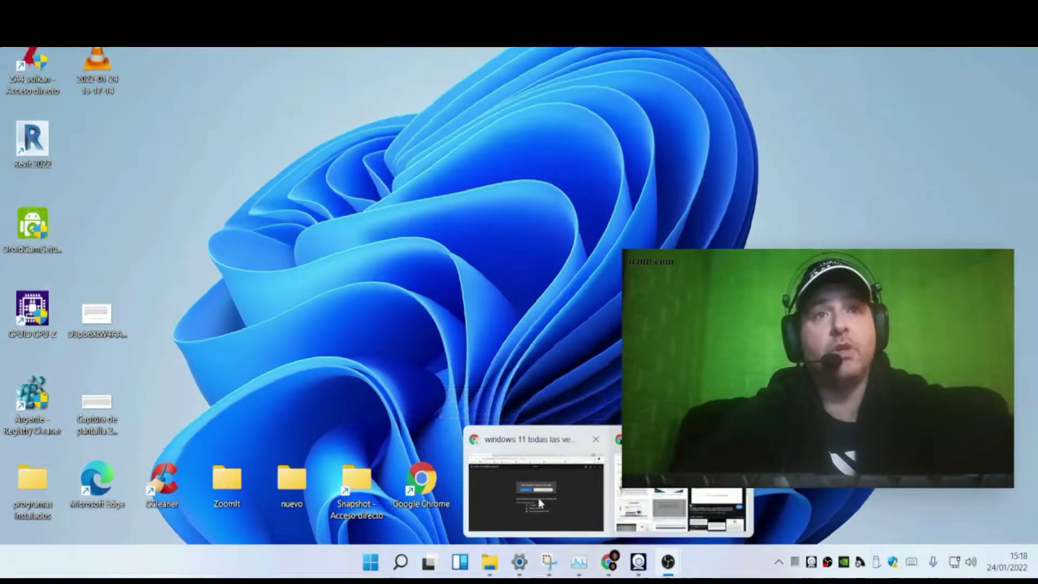
click(538, 499)
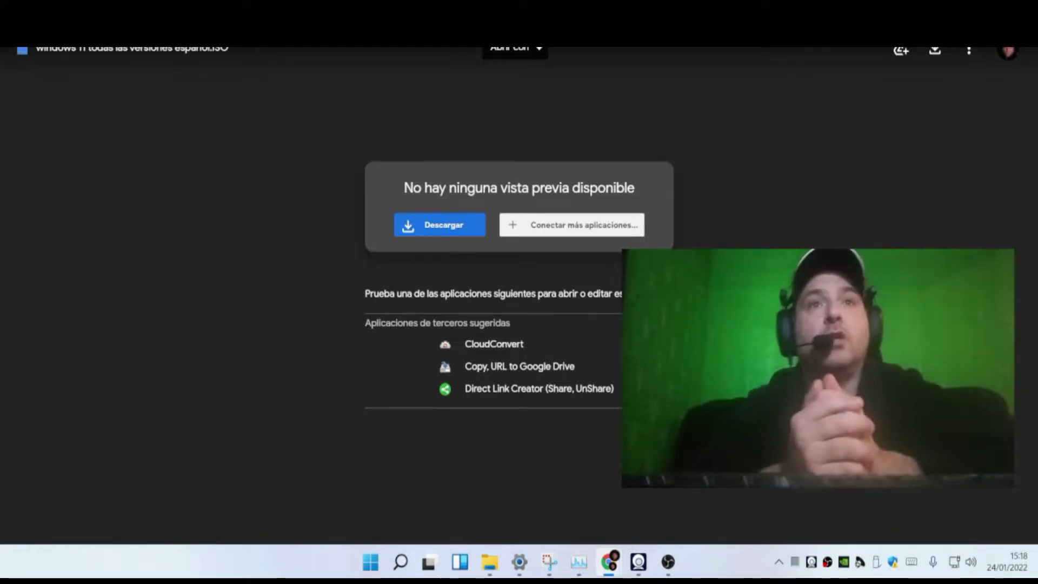
click(451, 228)
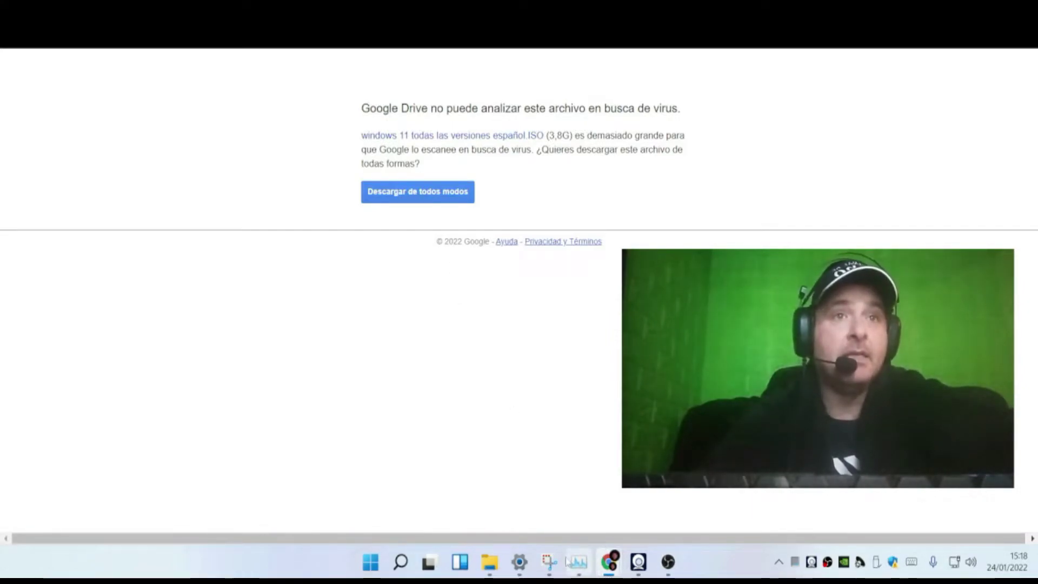
Review the error capture in a smaller window over the browser, then return to the ISO file's Drive page
click(550, 565)
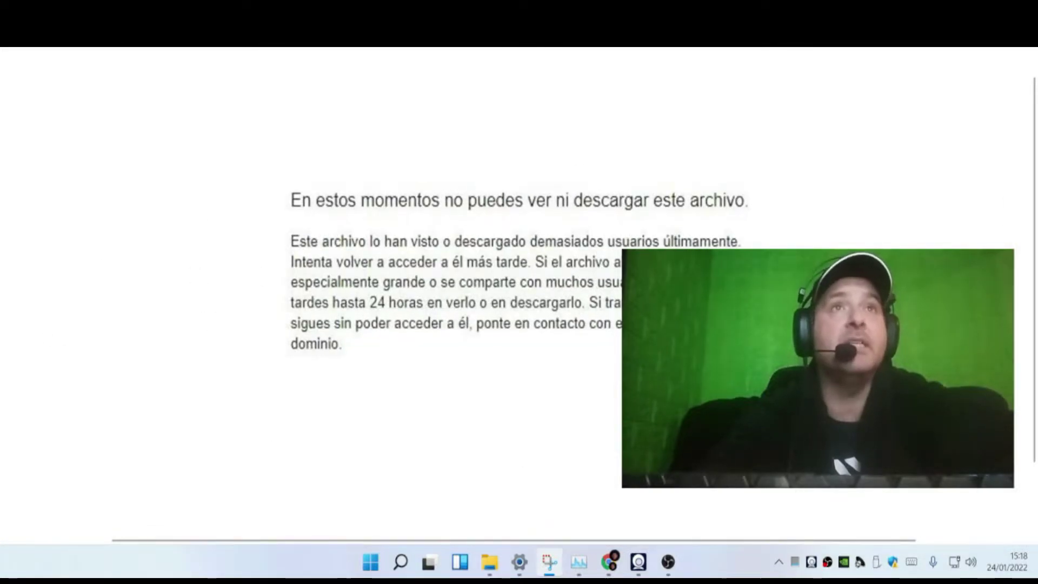
key(super+Down)
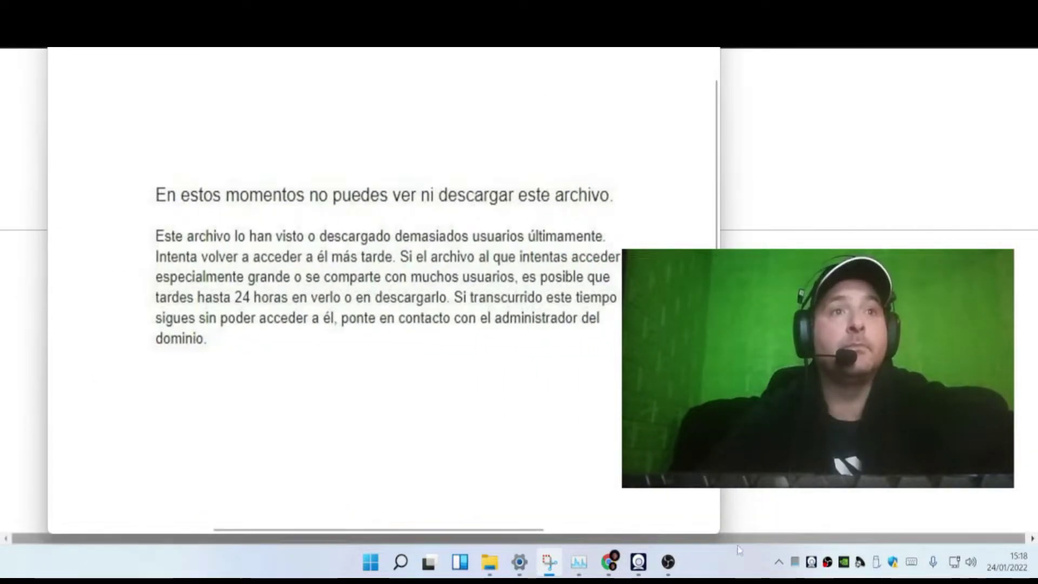
drag(722, 537, 555, 312)
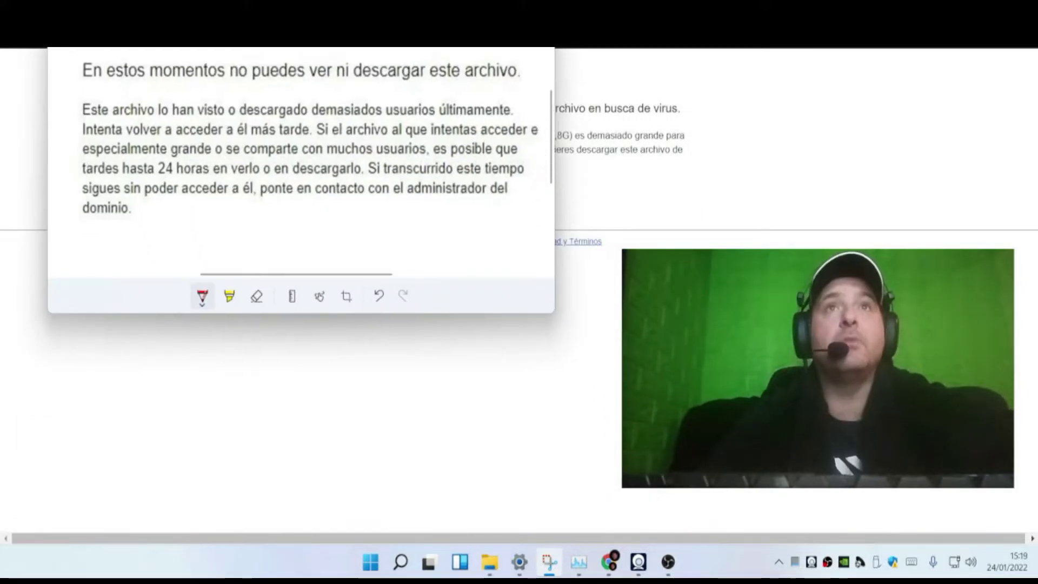
drag(301, 33, 492, 113)
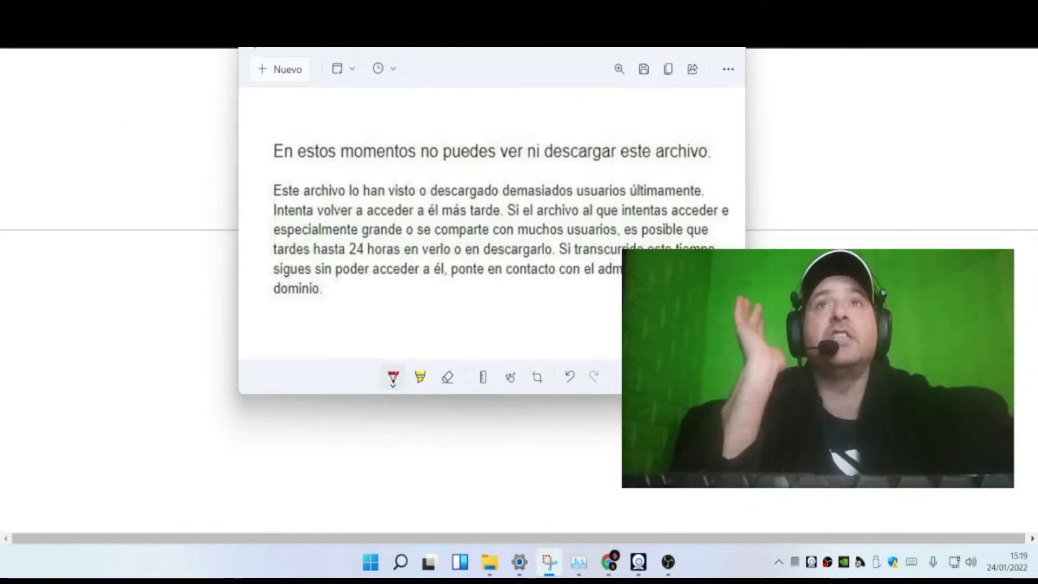
key(alt+Tab)
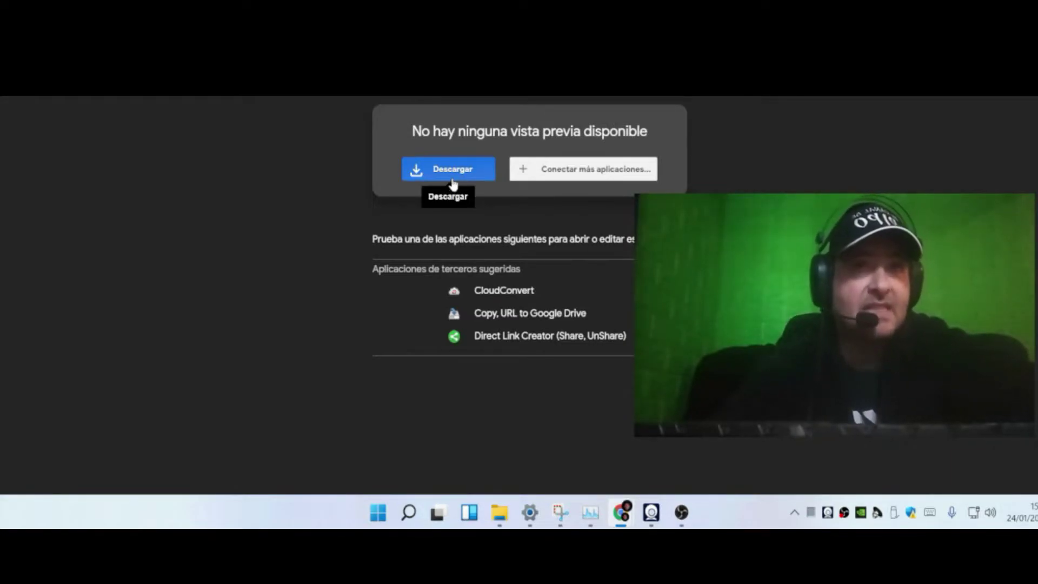
click(560, 511)
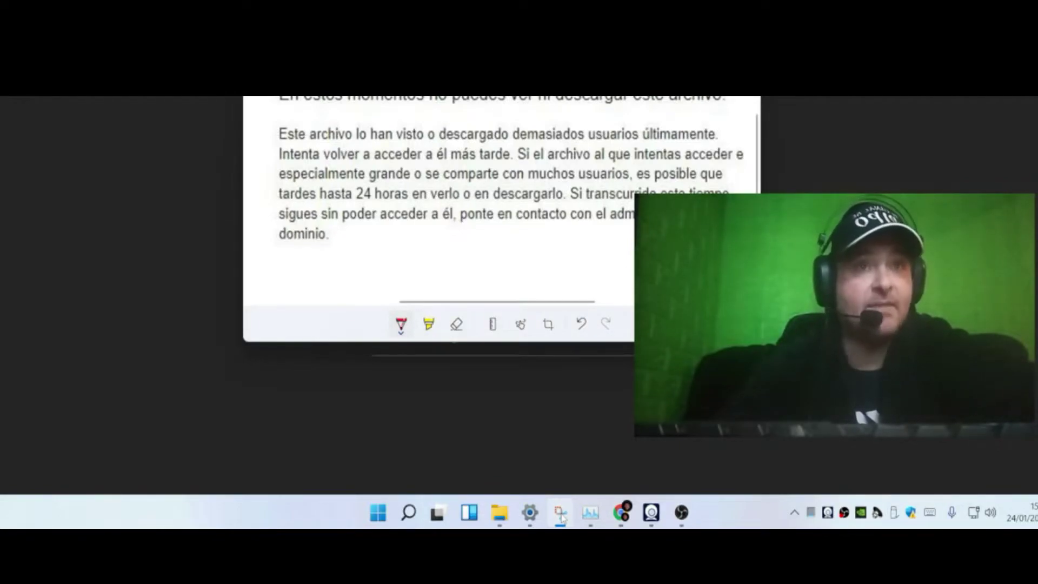
click(561, 513)
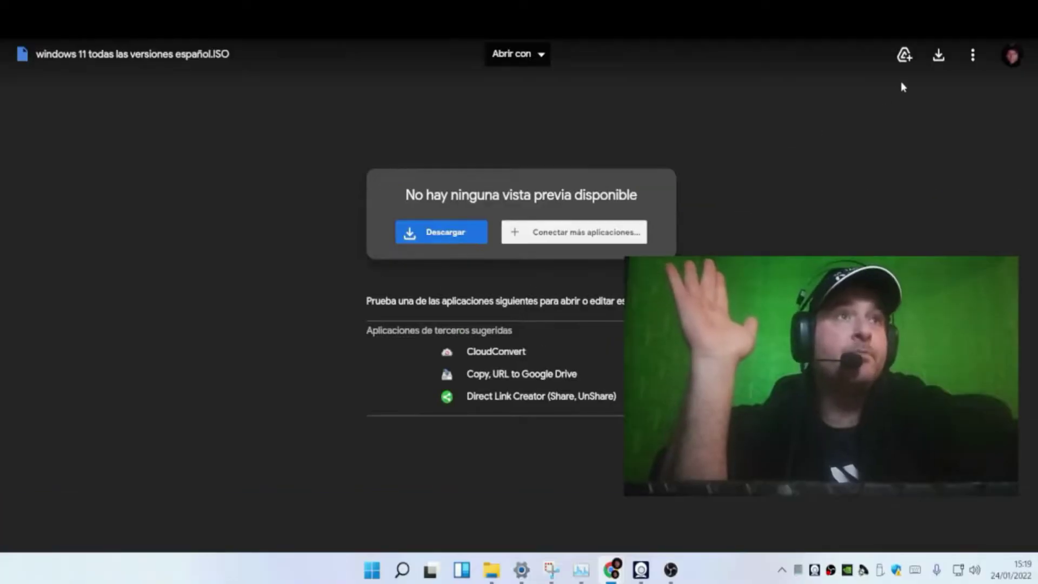
Add a shortcut to windows 11 todas las versiones español.ISO in Mi unidad
click(904, 56)
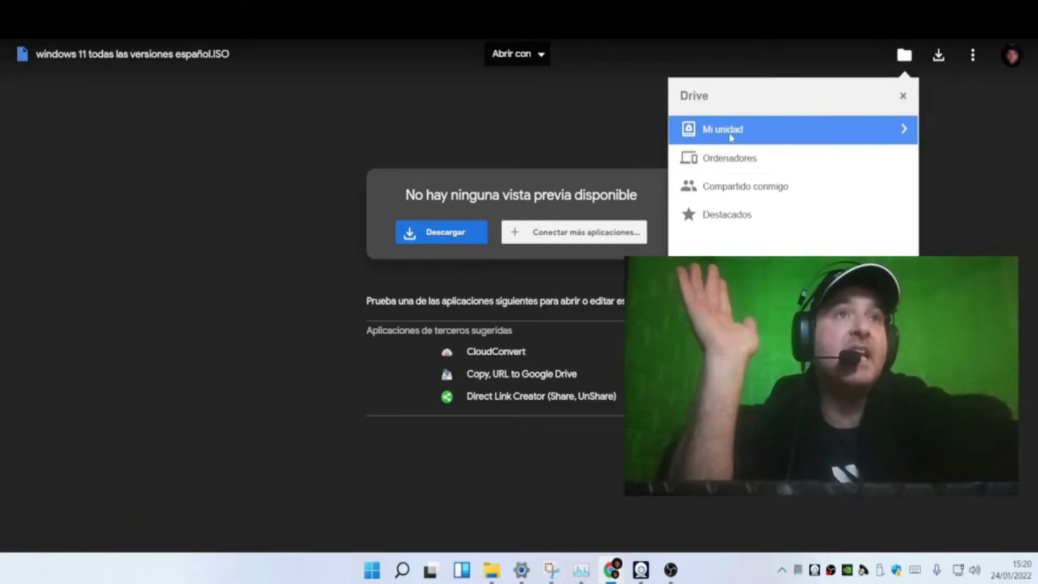
click(731, 137)
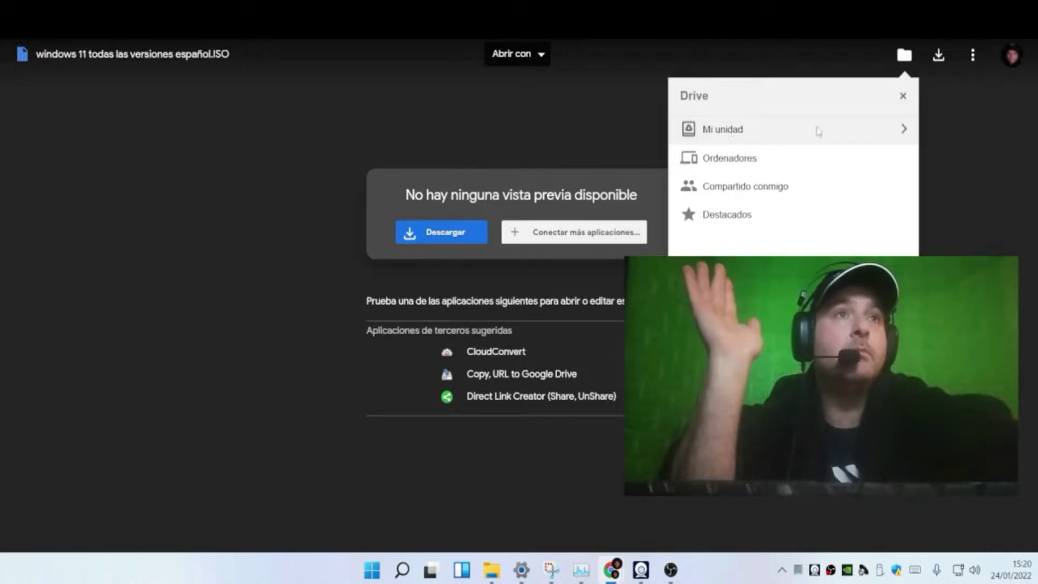
click(720, 139)
click(865, 273)
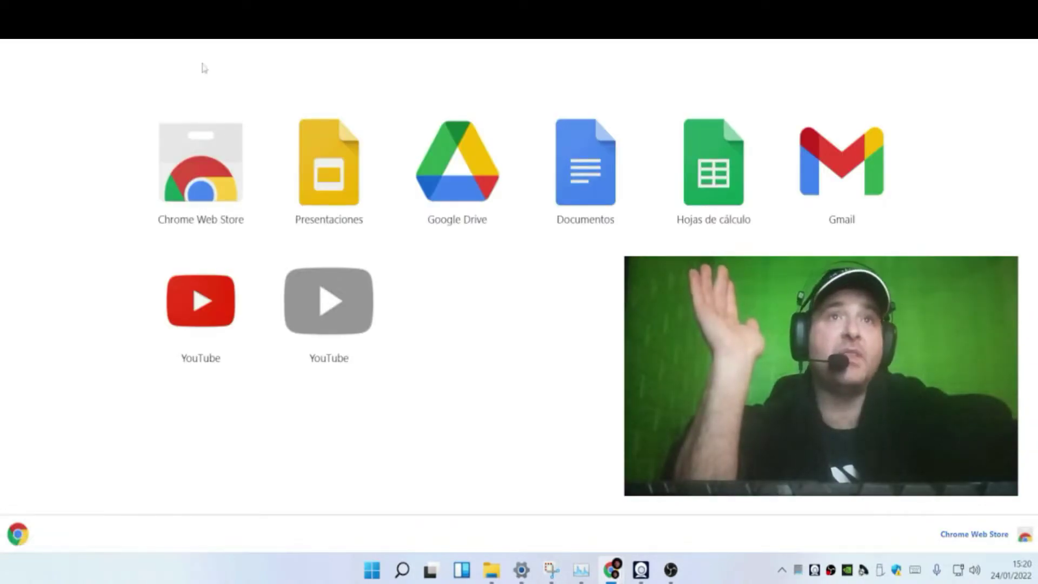
Open Google Drive and create a new folder named windows11 in Mi unidad
click(442, 187)
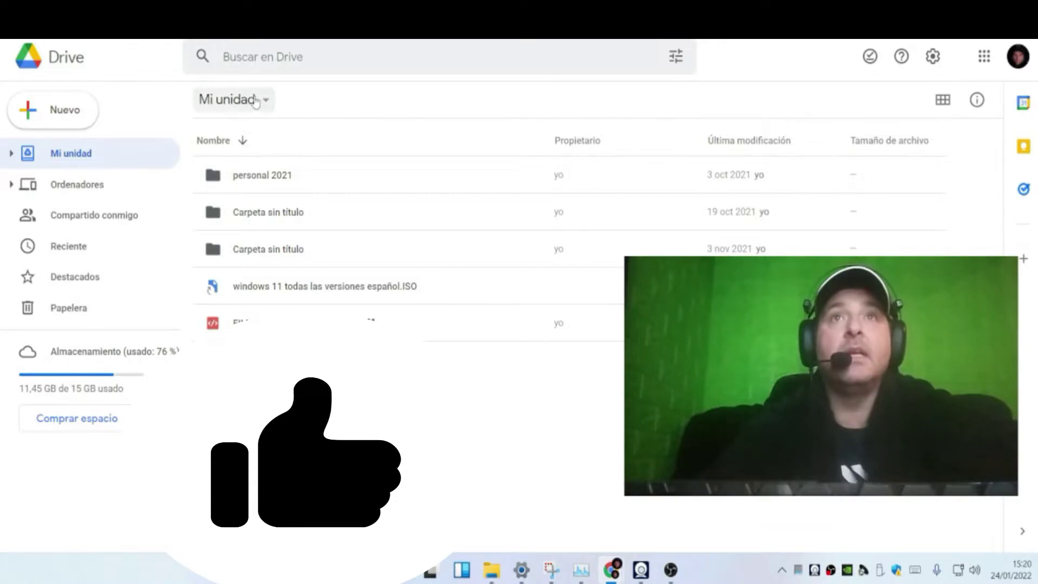
right_click(372, 321)
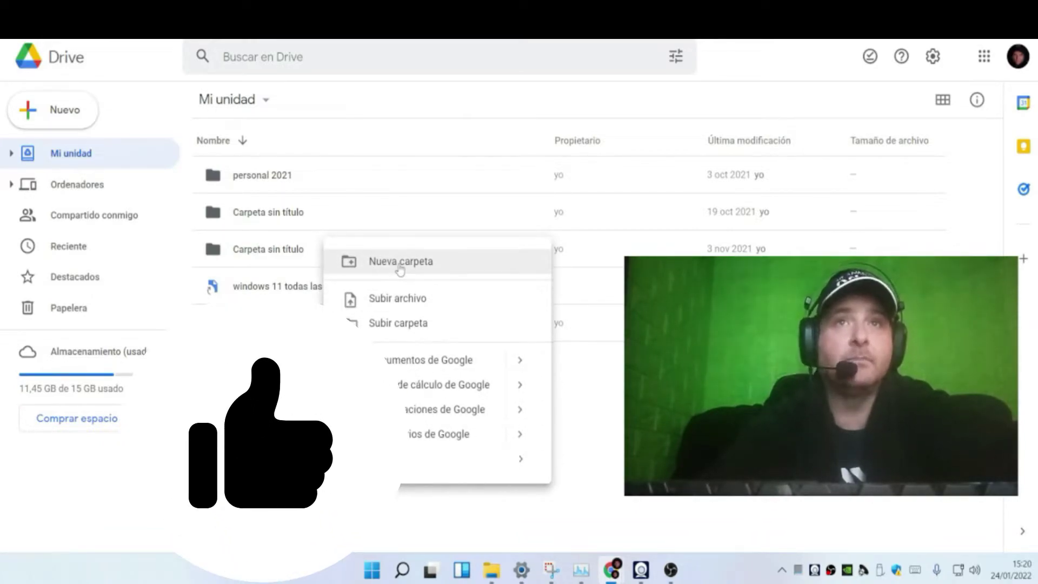
click(272, 287)
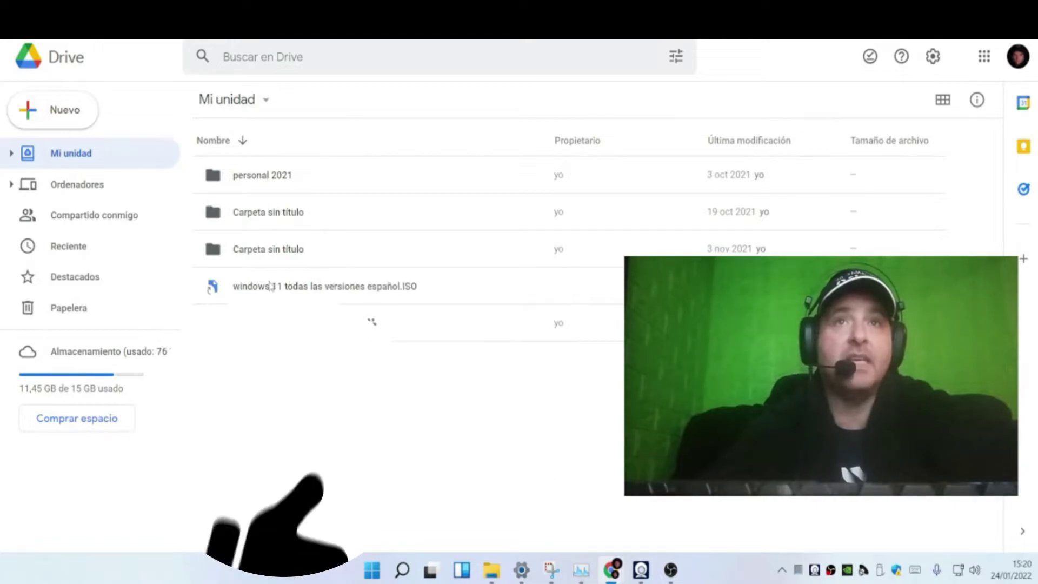
right_click(271, 287)
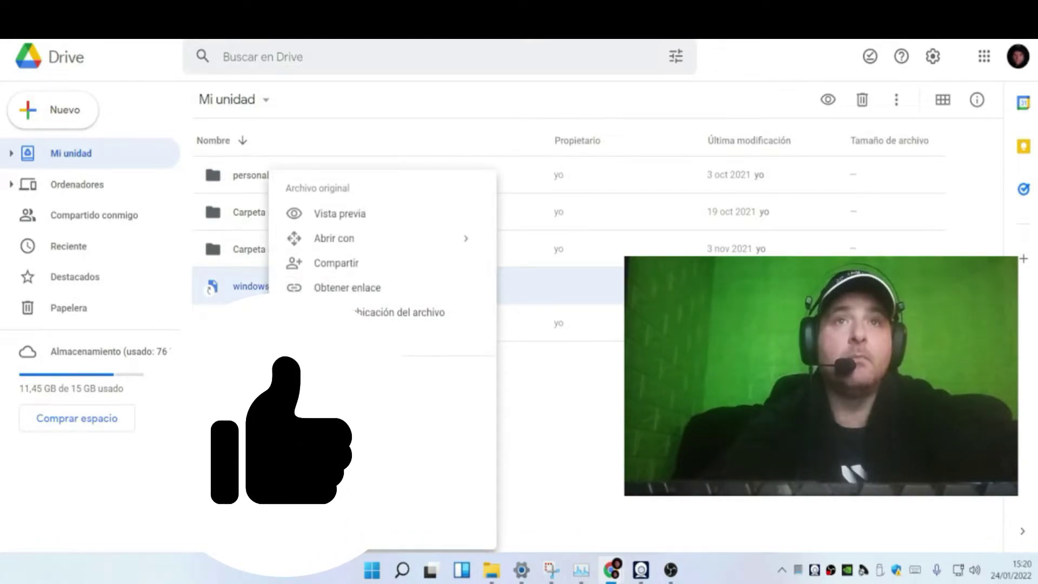
click(371, 319)
right_click(372, 321)
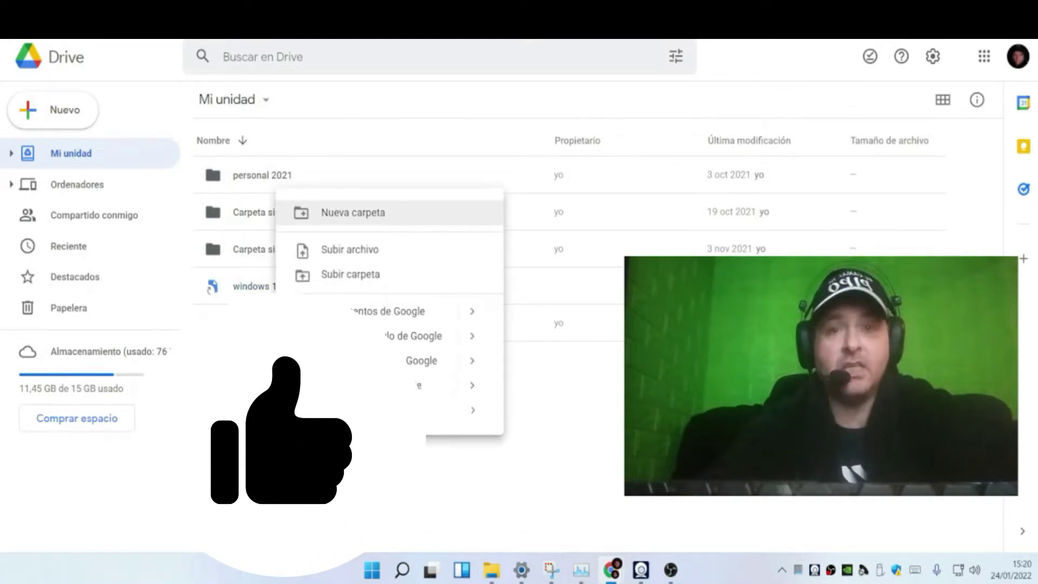
click(342, 212)
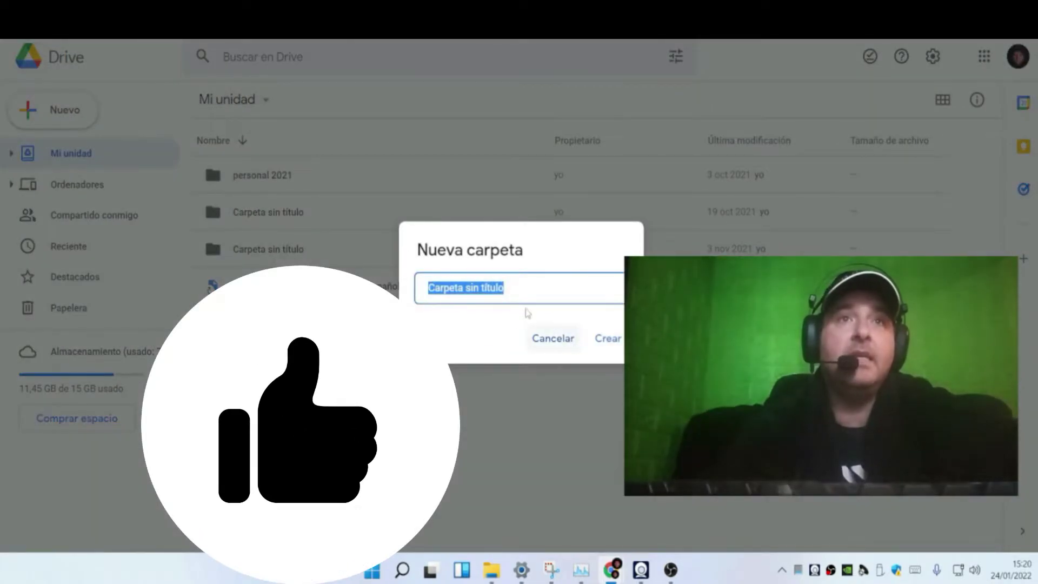
key(BackSpace)
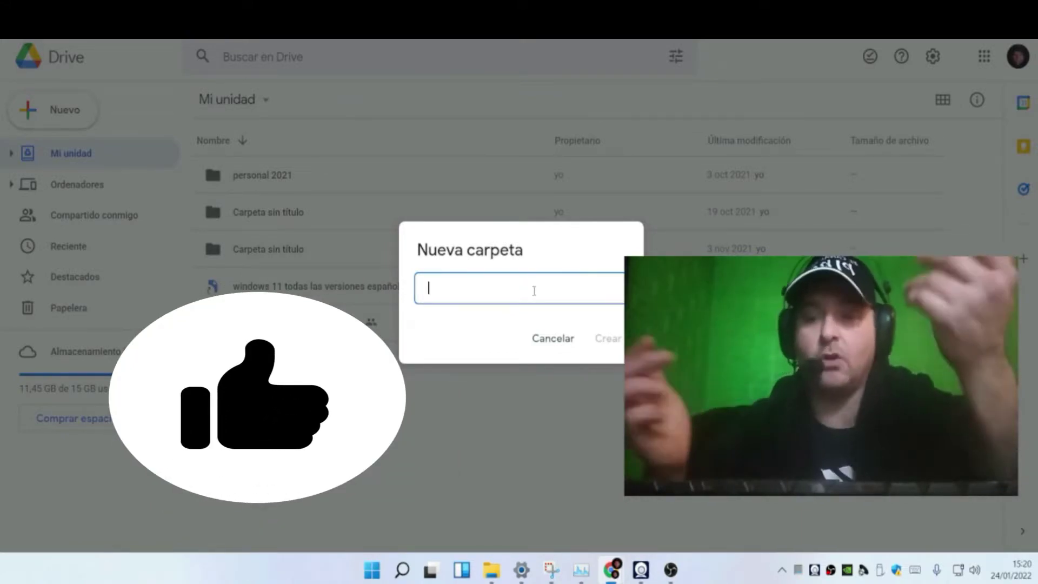
text(windows 11)
key(Return)
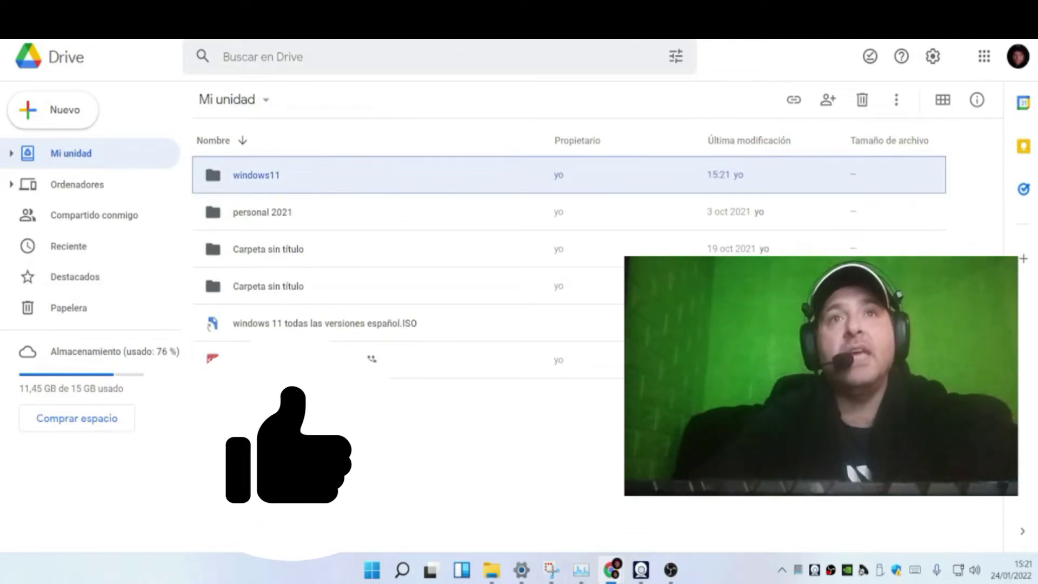
Move the windows 11 ISO shortcut into the windows11 folder, check the folder's contents, and return to Mi unidad
click(296, 331)
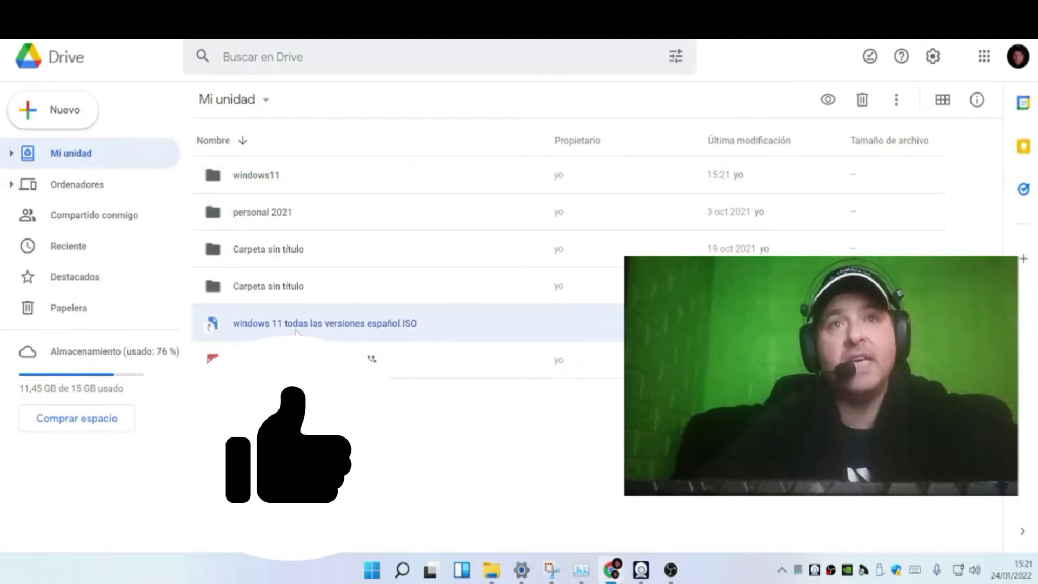
drag(296, 331, 225, 173)
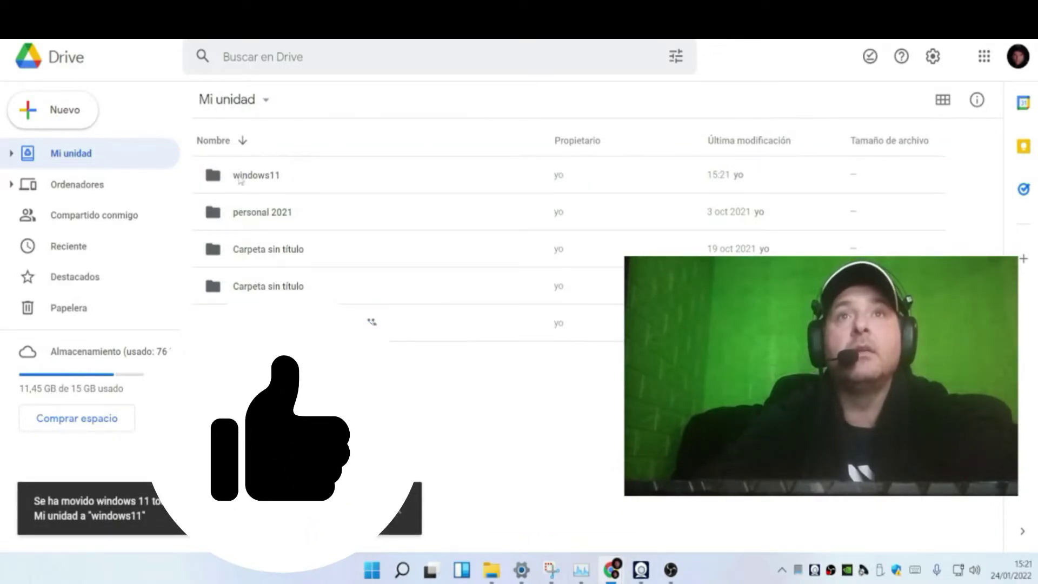
double_click(238, 179)
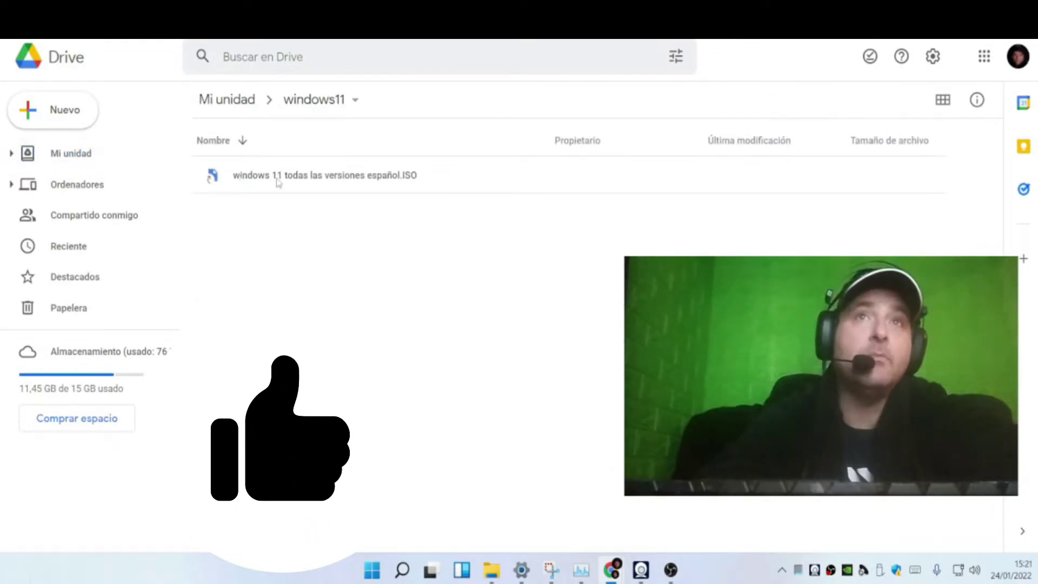
click(71, 153)
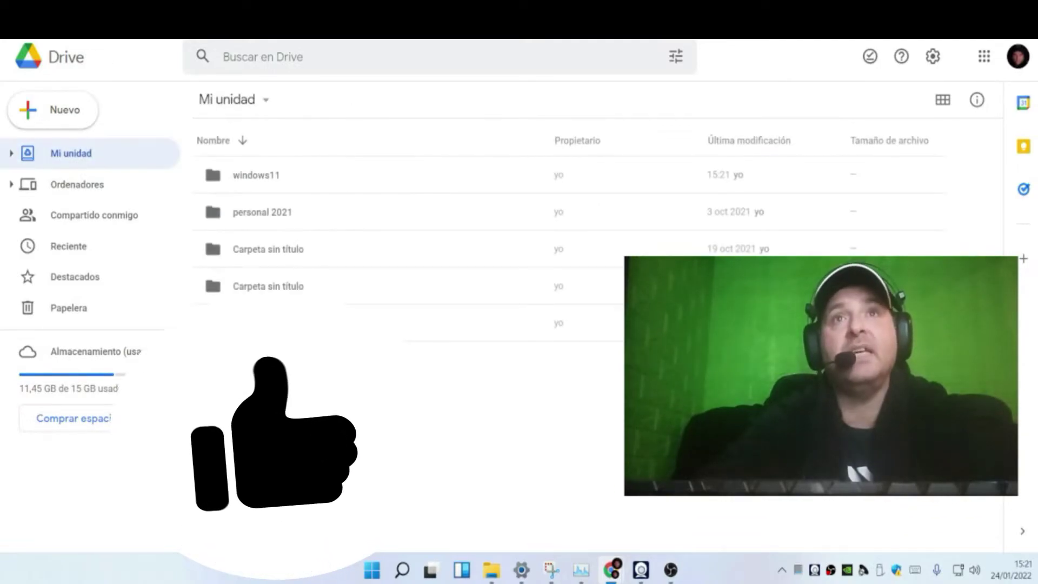
Download the windows11 folder from Mi unidad and wait for Drive to compress it
click(240, 178)
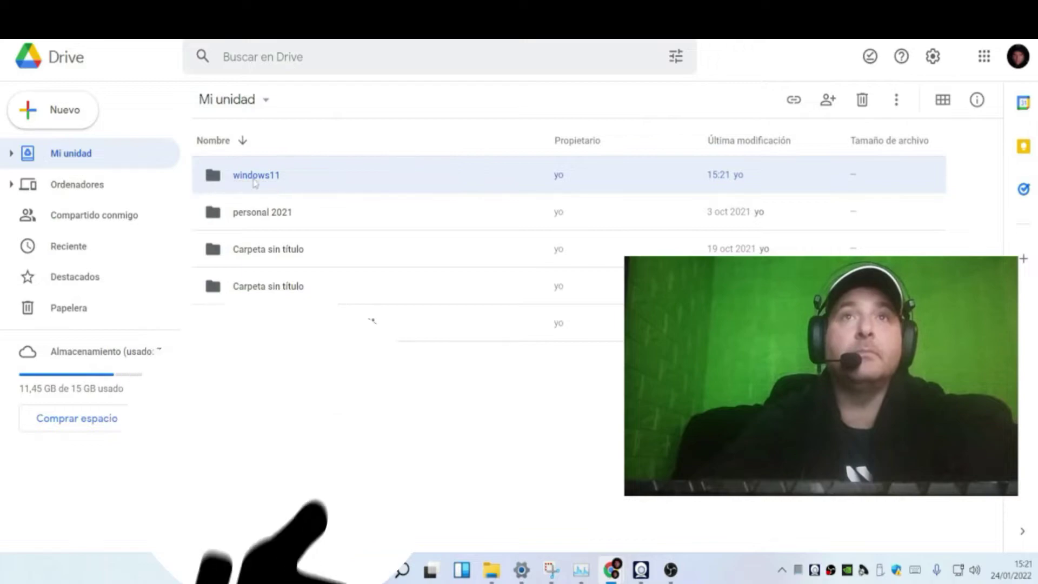
right_click(253, 179)
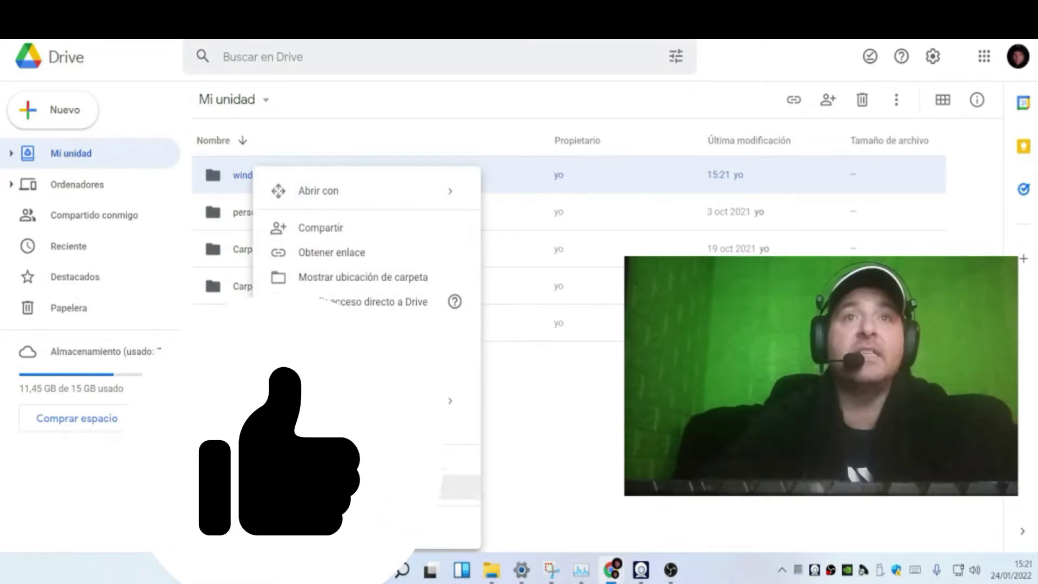
click(351, 487)
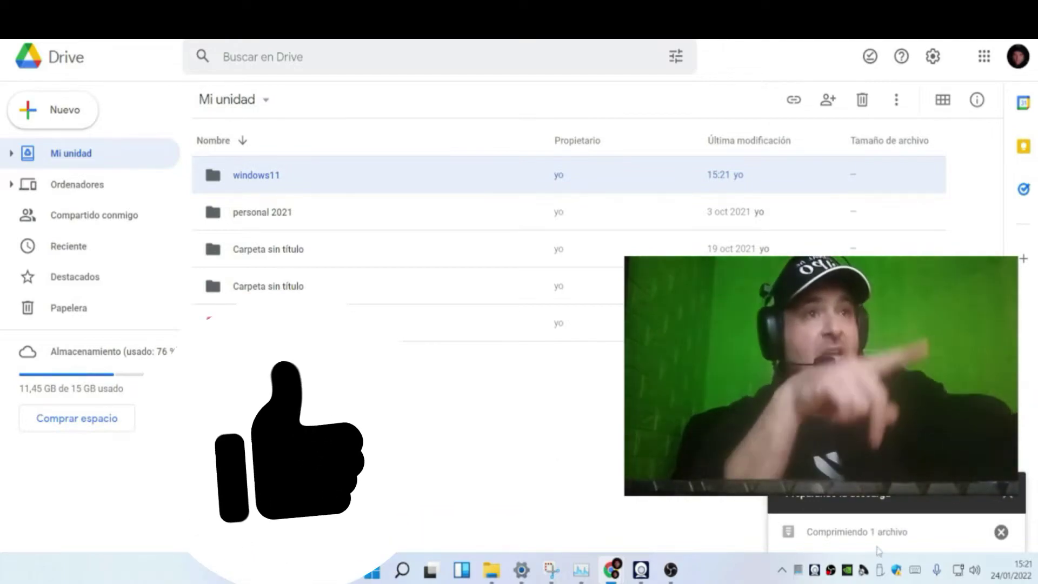
mouse_move(861, 545)
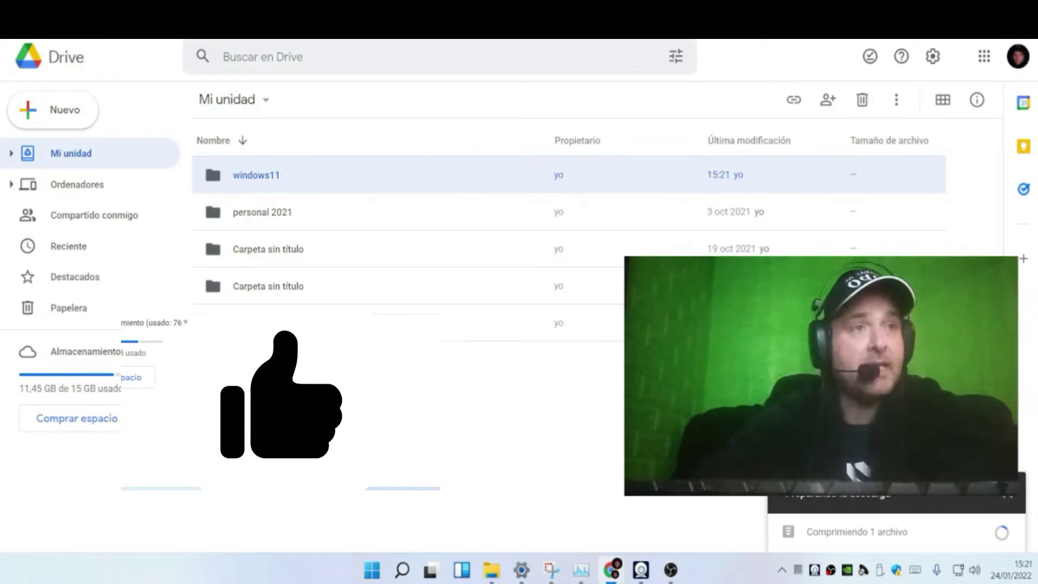
mouse_move(1004, 547)
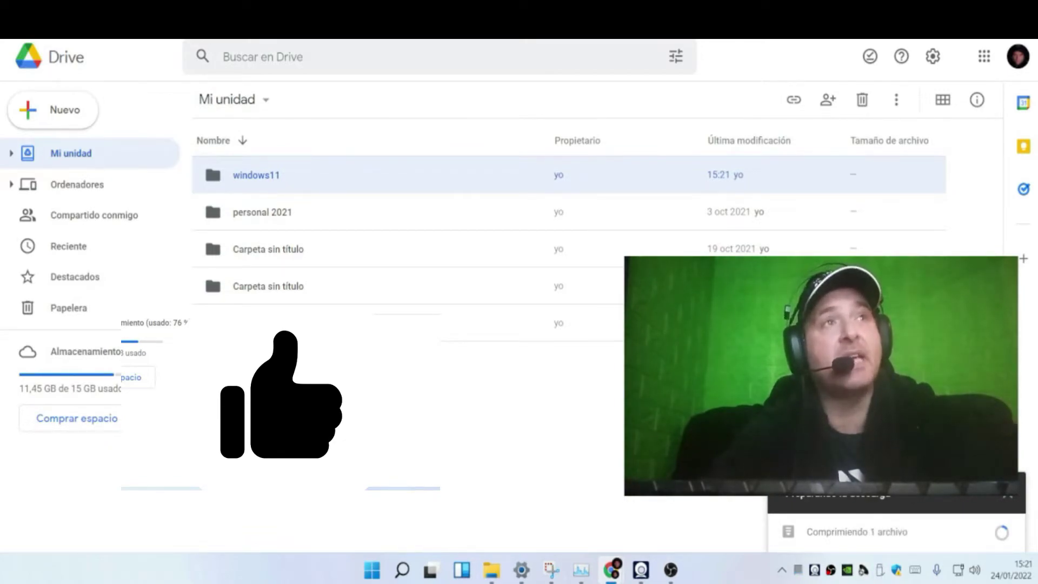
mouse_move(914, 551)
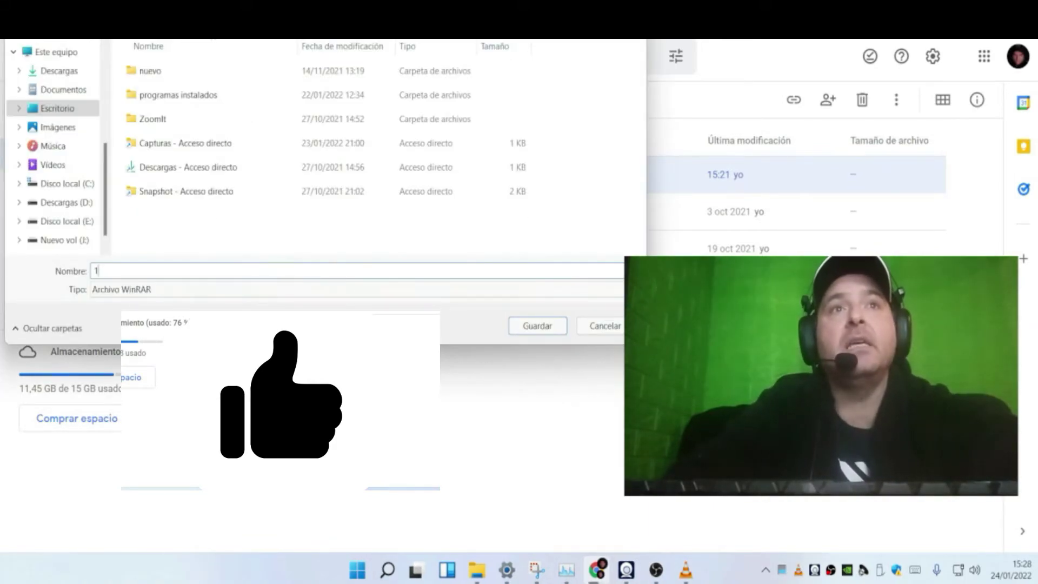
Save the compressed download in the Descargas folder under the name windows 11
key(BackSpace)
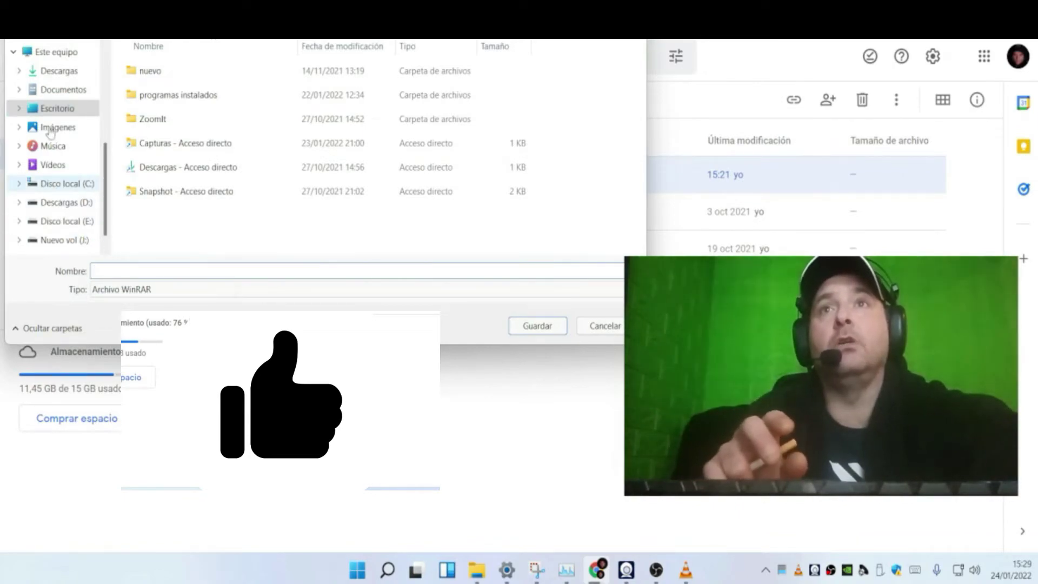
click(66, 78)
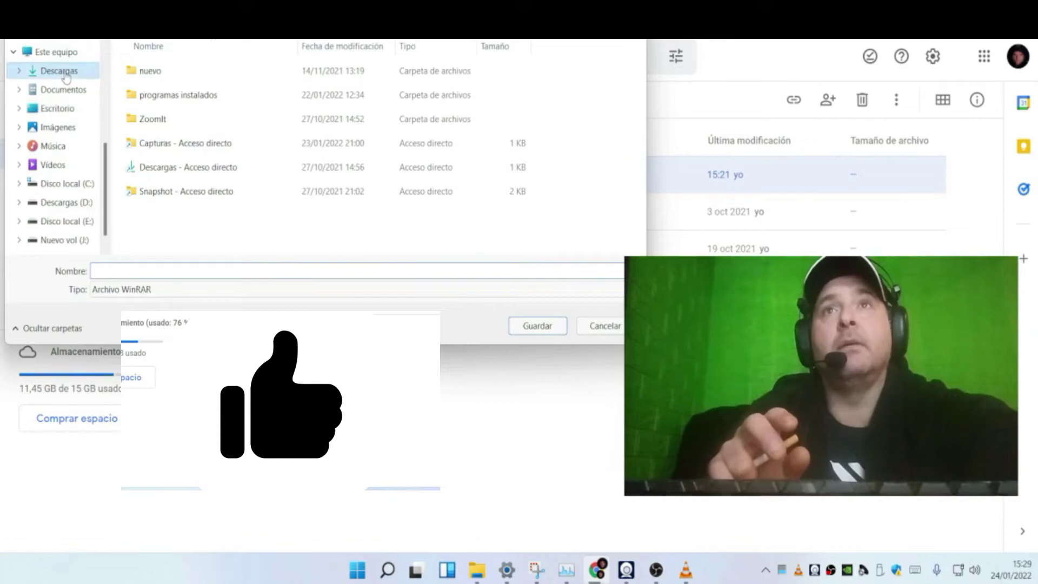
click(184, 275)
text(win)
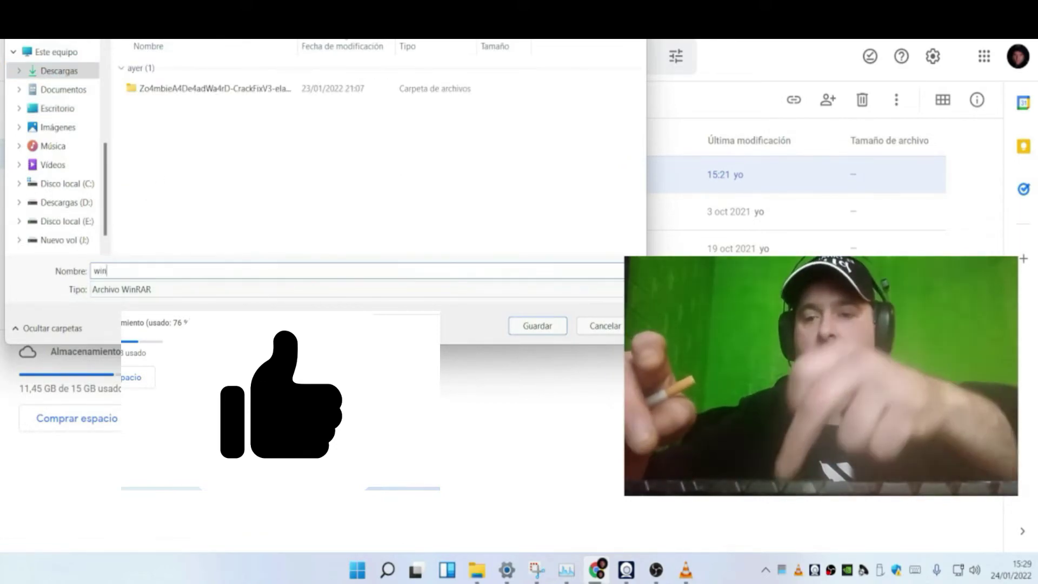
text(dows 11)
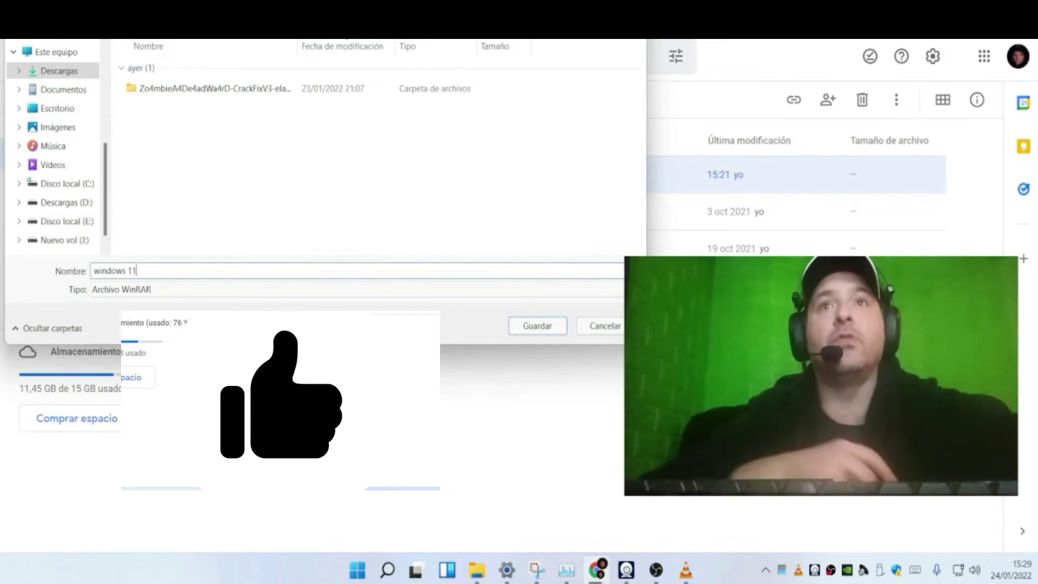
click(537, 325)
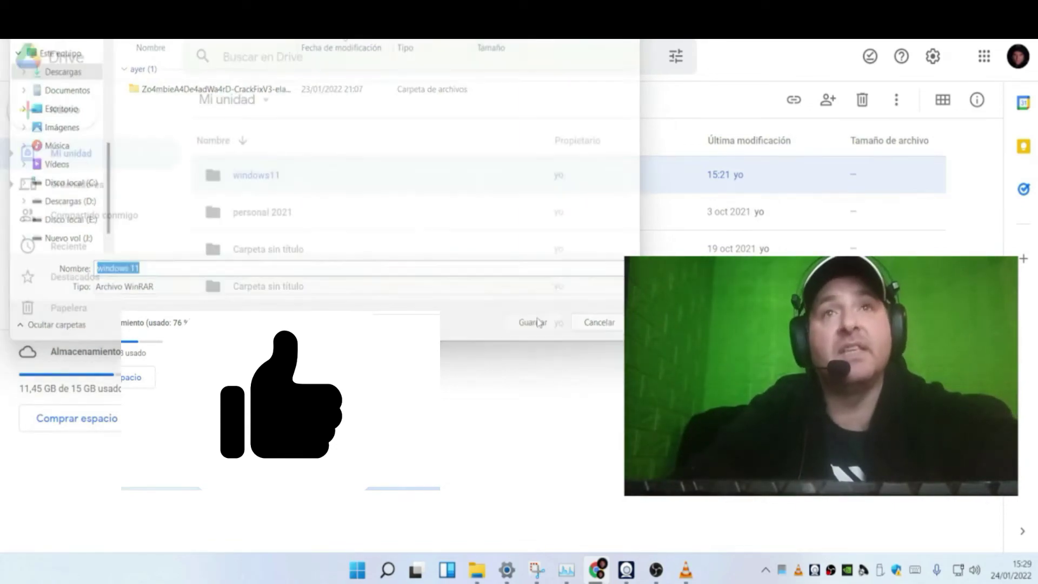